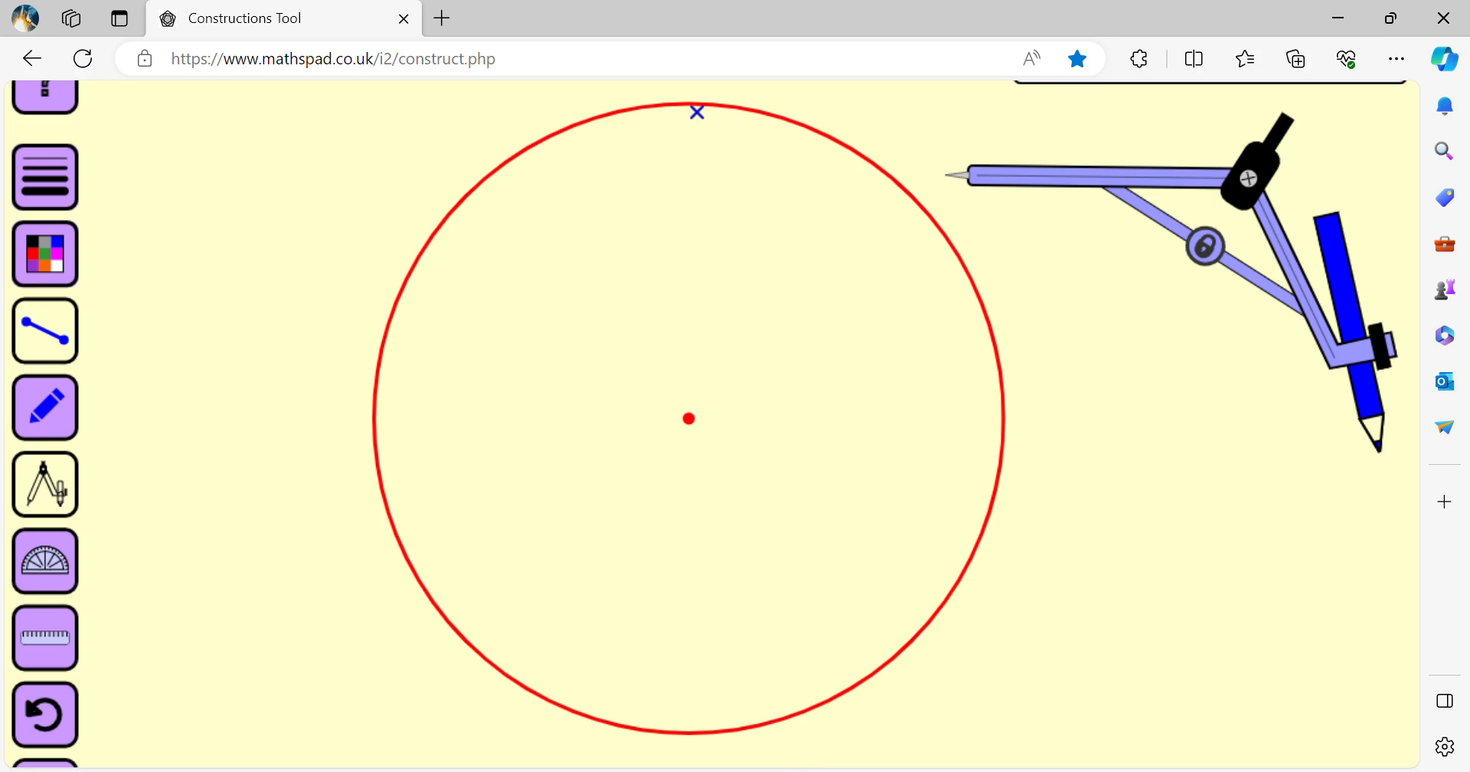
Step: Draw the blue vertical diameter top to bottom and set the compass point at its top end
mouse_move(690, 107)
left_mouse_down()
mouse_move(675, 723)
mouse_move(689, 728)
left_mouse_up()
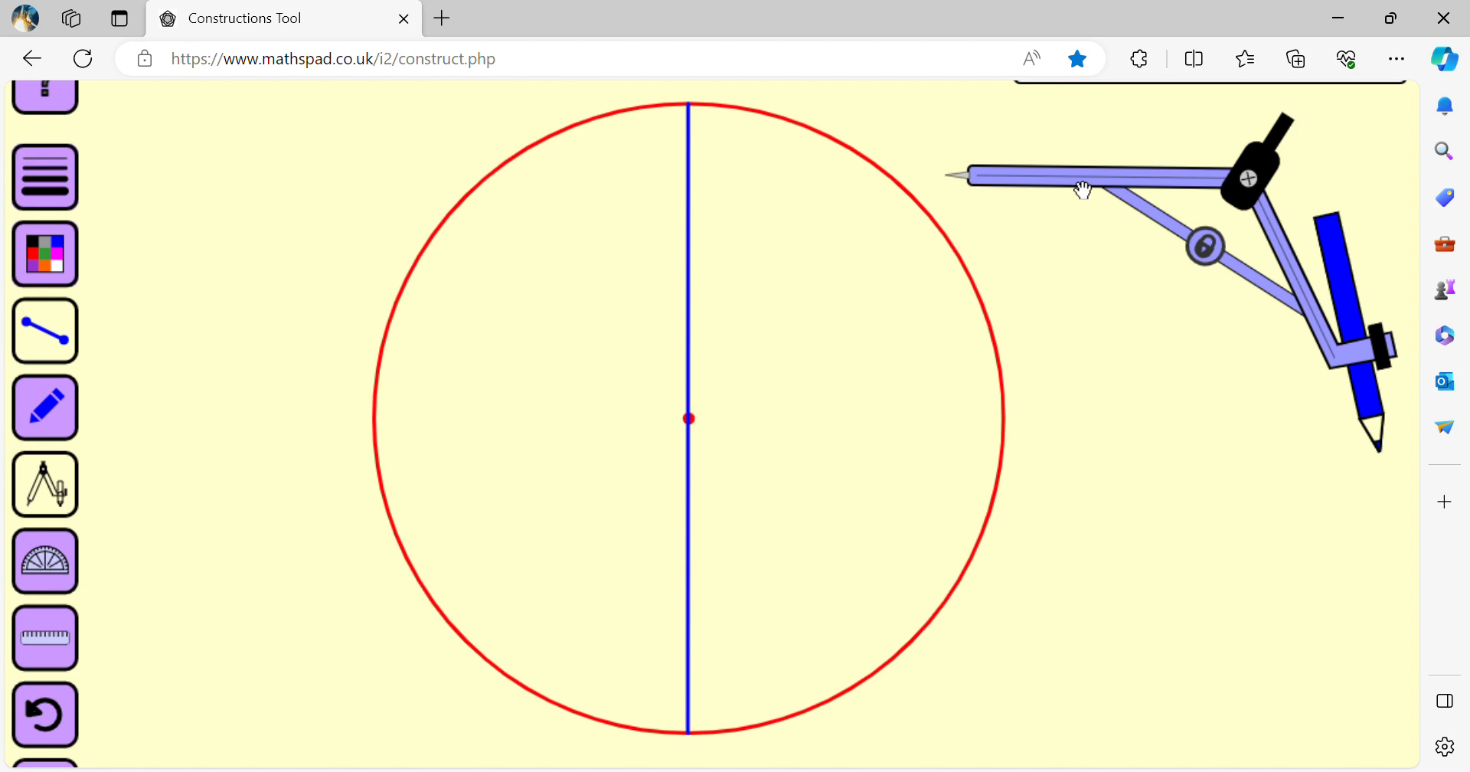
mouse_move(1082, 190)
left_mouse_down()
mouse_move(912, 187)
mouse_move(845, 143)
left_mouse_up()
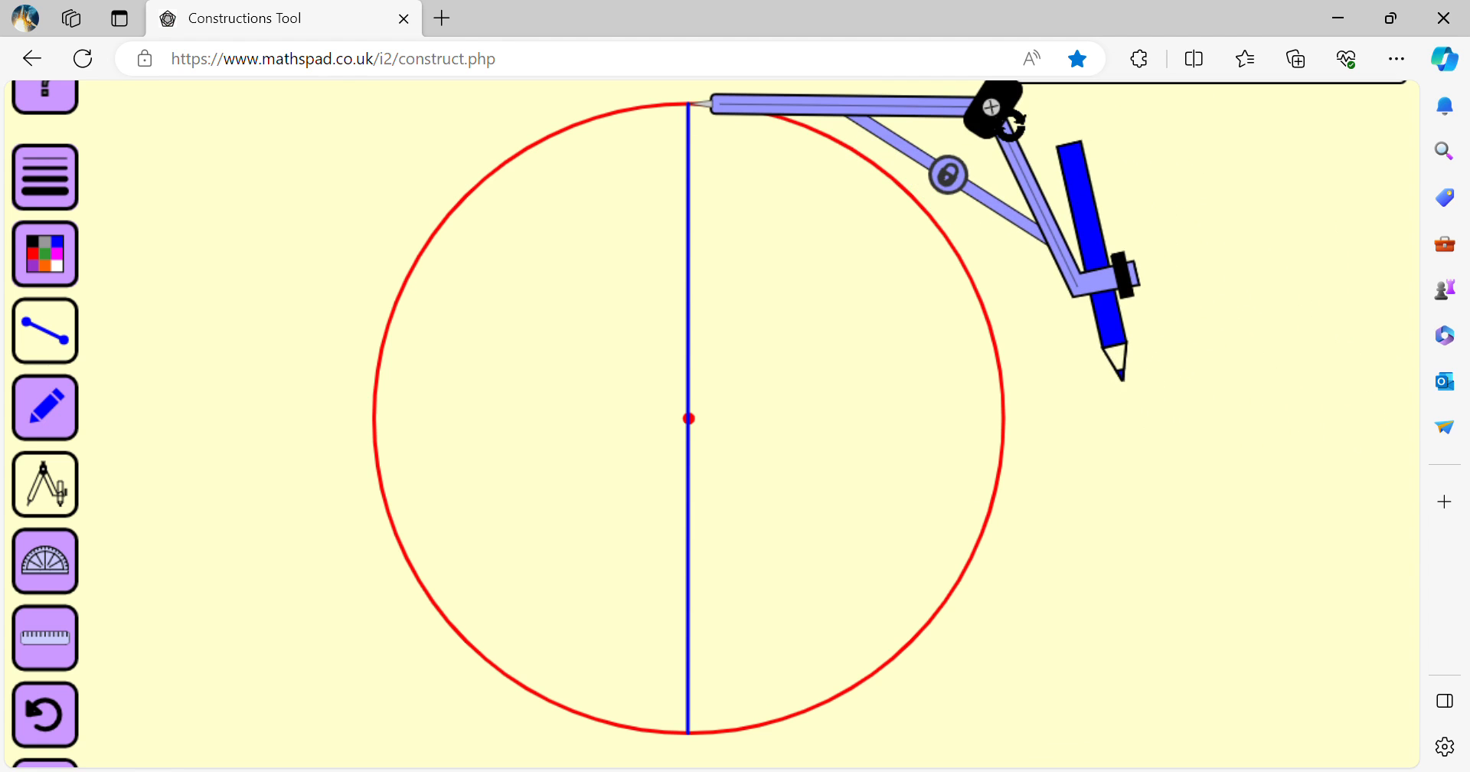
Step: Swing arcs from the diameter's top and bottom ends crossing right of the circle, then move the compass aside
left_click_drag(999, 108, 971, 218)
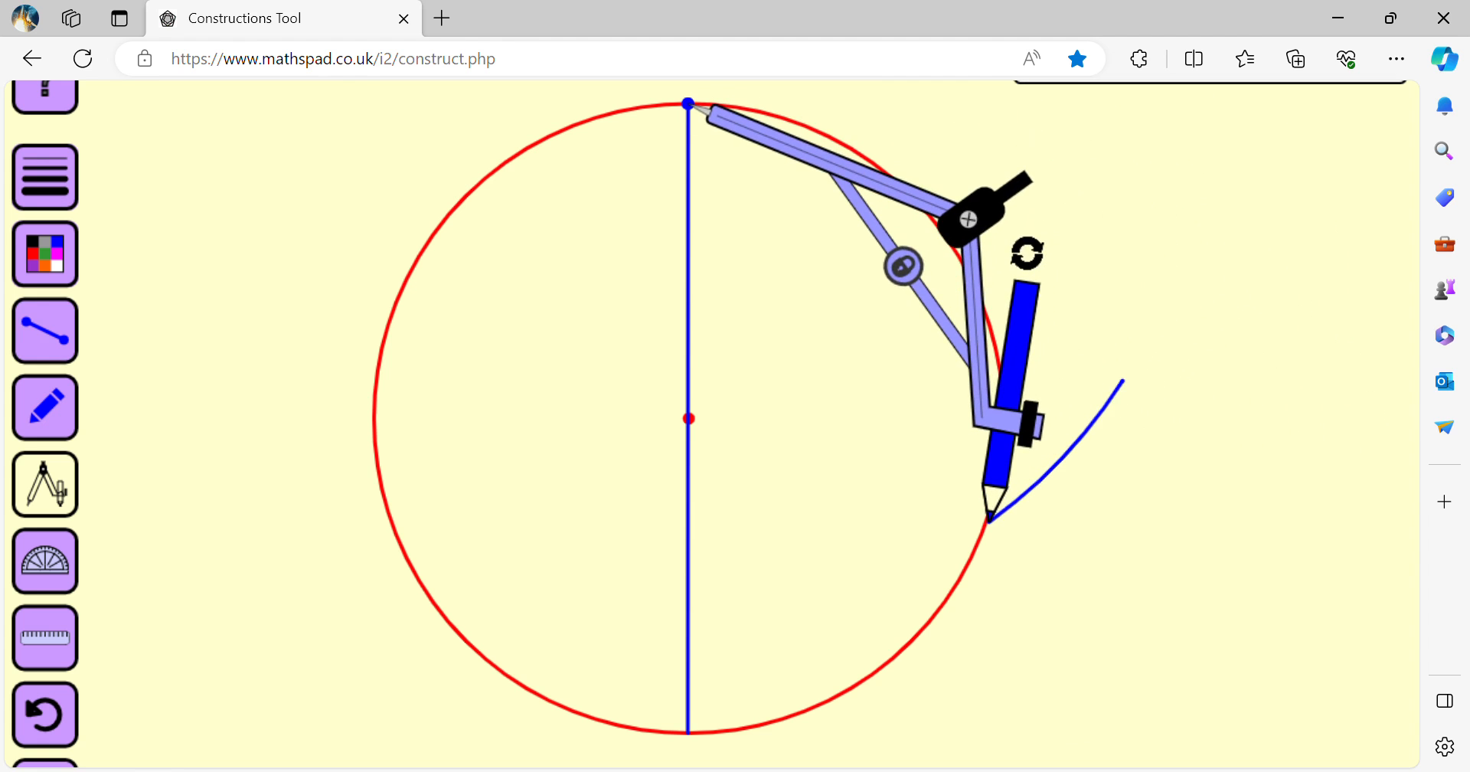
left_click_drag(1017, 448, 1088, 393)
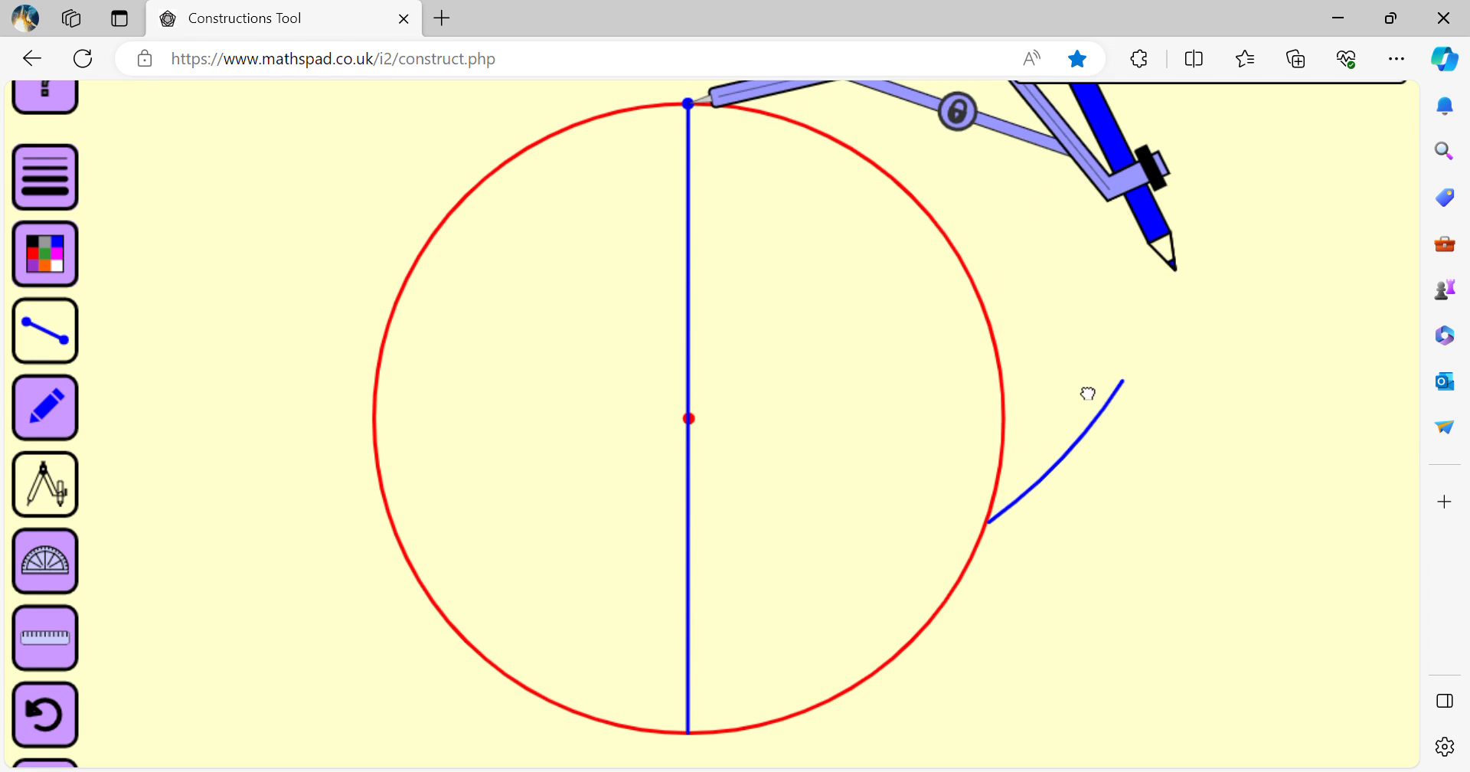
mouse_move(764, 103)
left_mouse_down()
mouse_move(782, 722)
mouse_move(922, 496)
mouse_move(904, 481)
left_mouse_up()
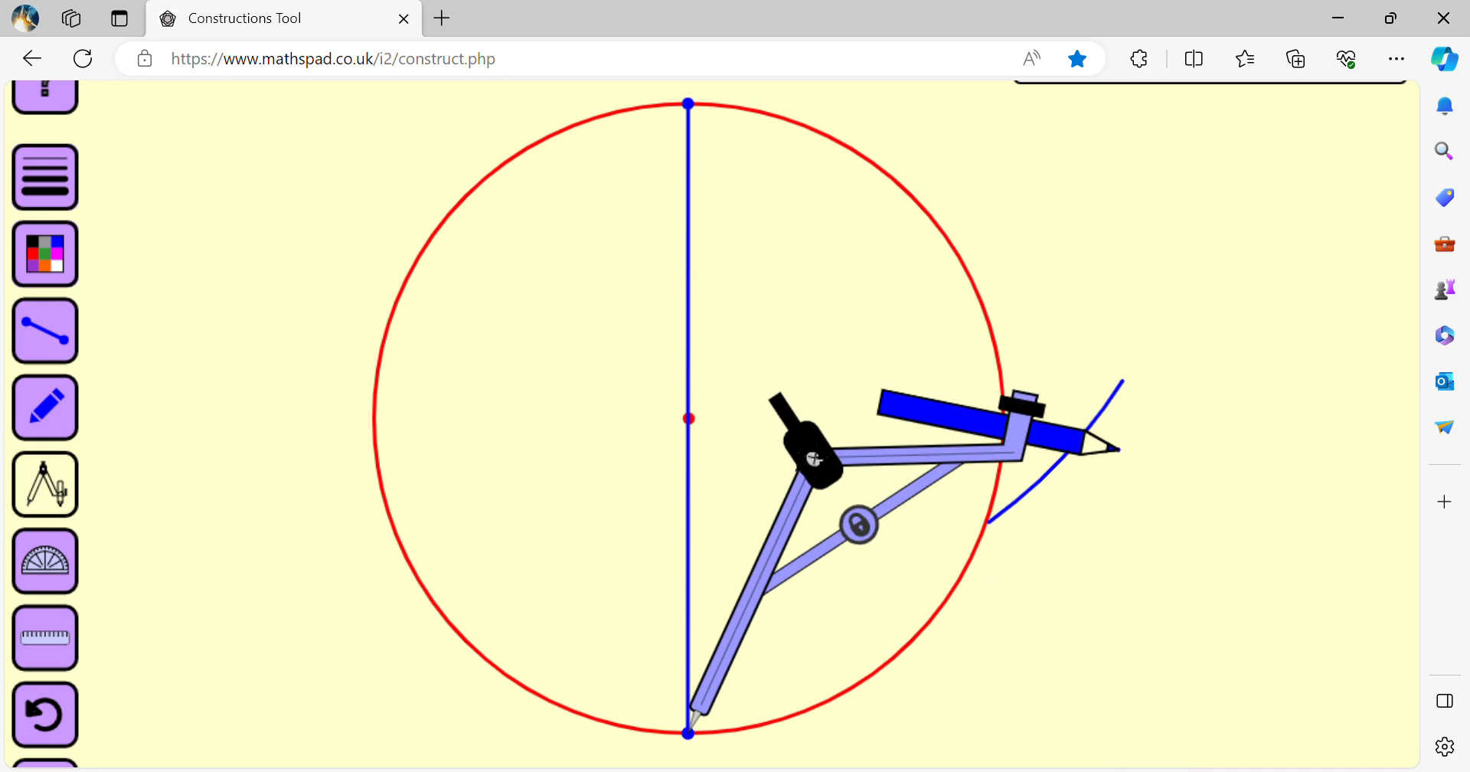
left_click_drag(782, 436, 780, 416)
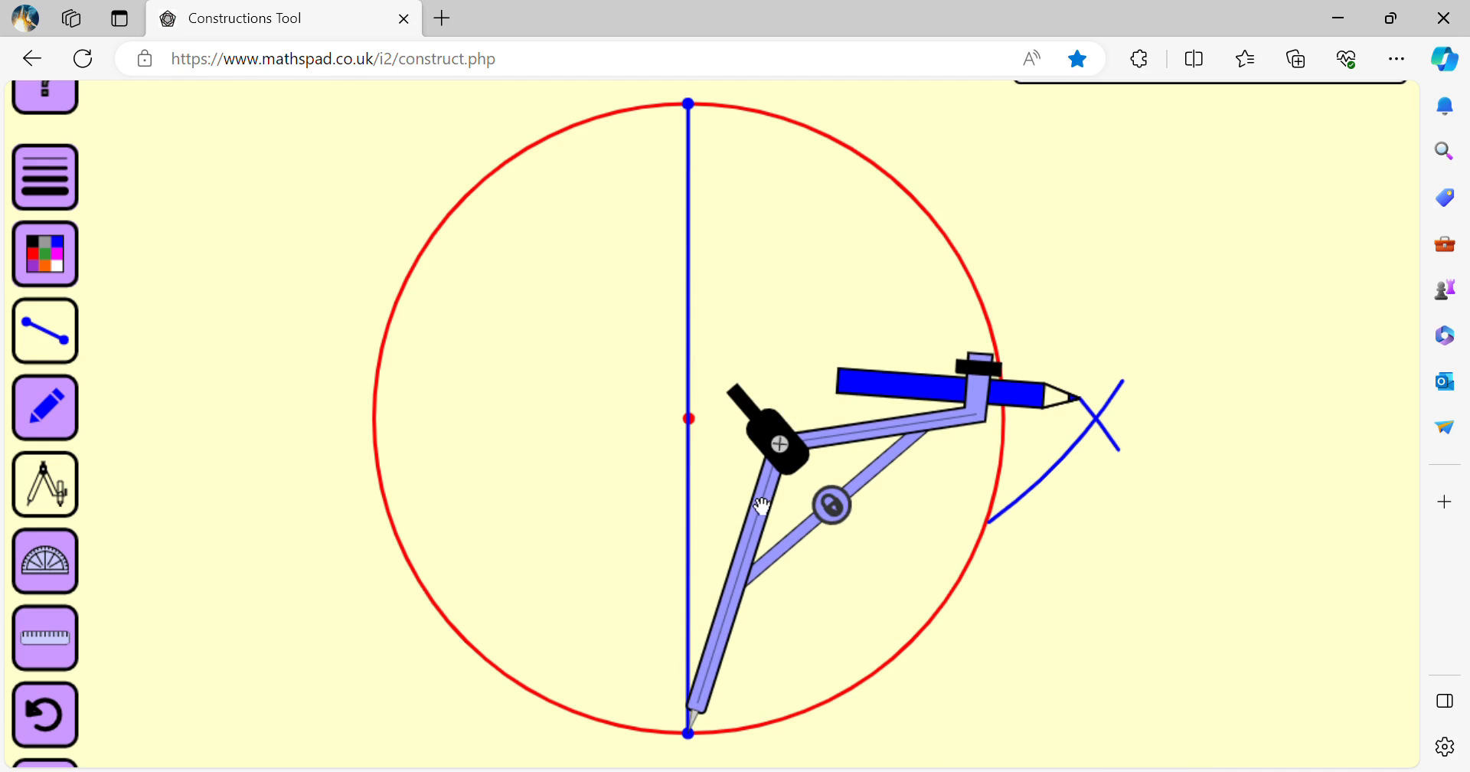
left_click_drag(764, 508, 199, 235)
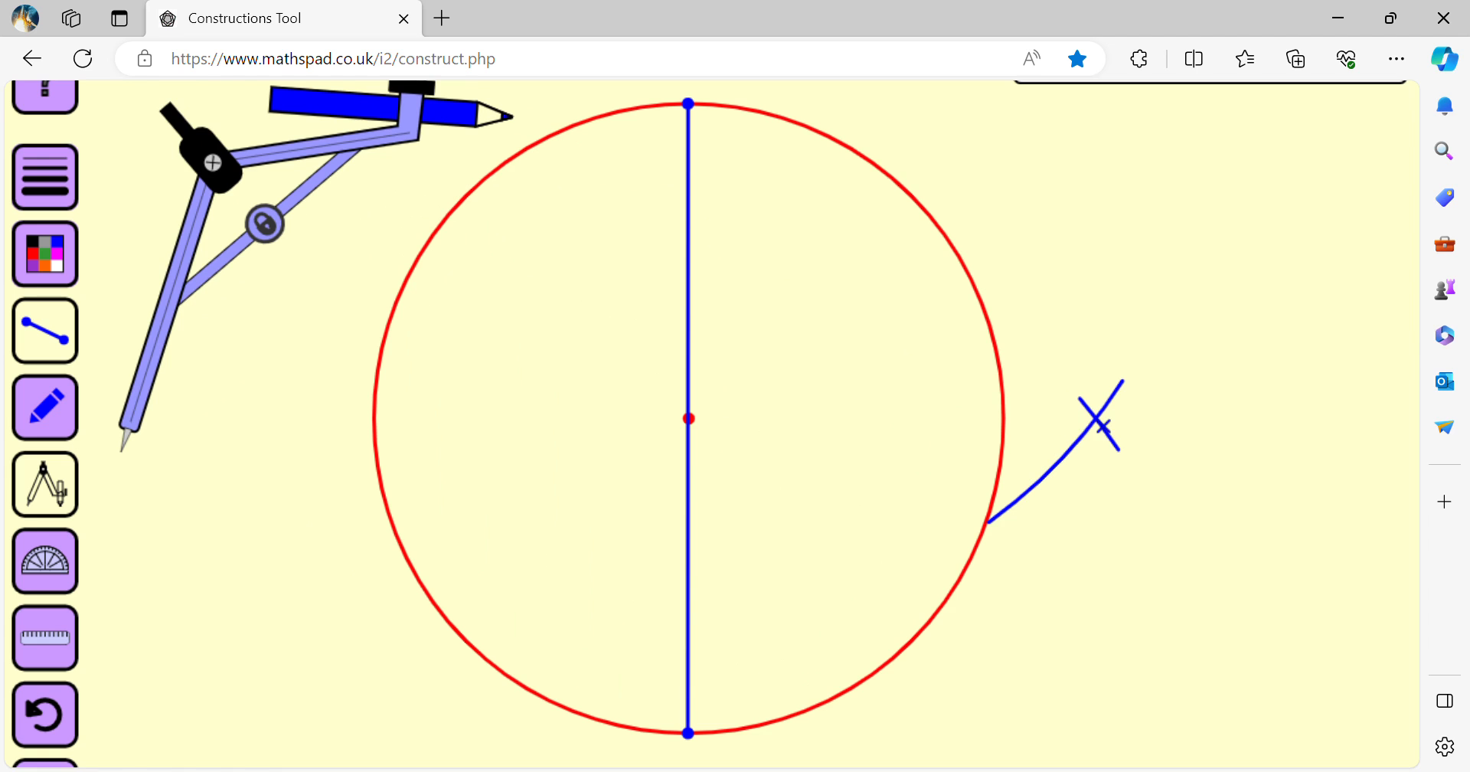
Step: Draw the horizontal diameter from the arc crossing through the centre, then switch the colour to black
left_click_drag(1100, 420, 342, 423)
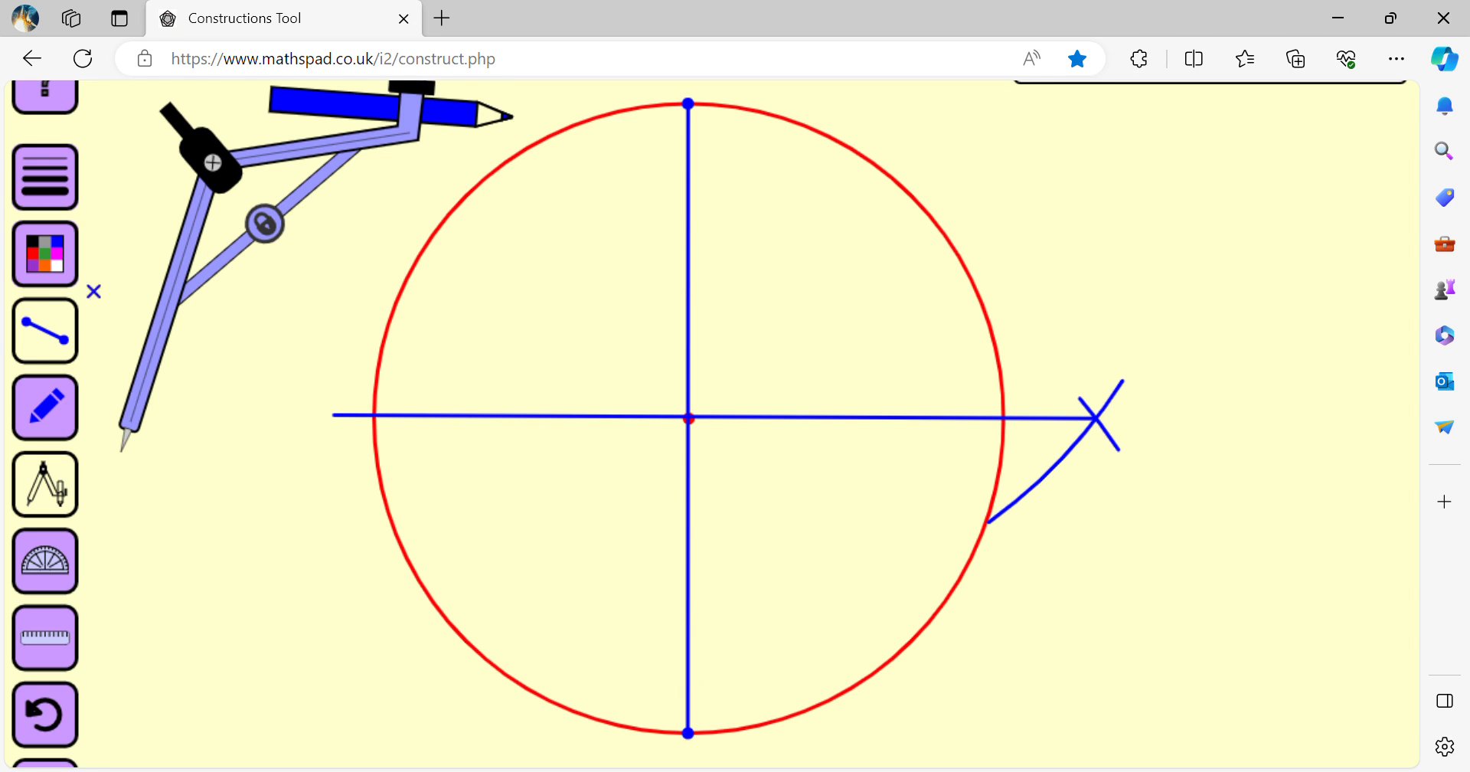
left_click(45, 253)
left_click(140, 283)
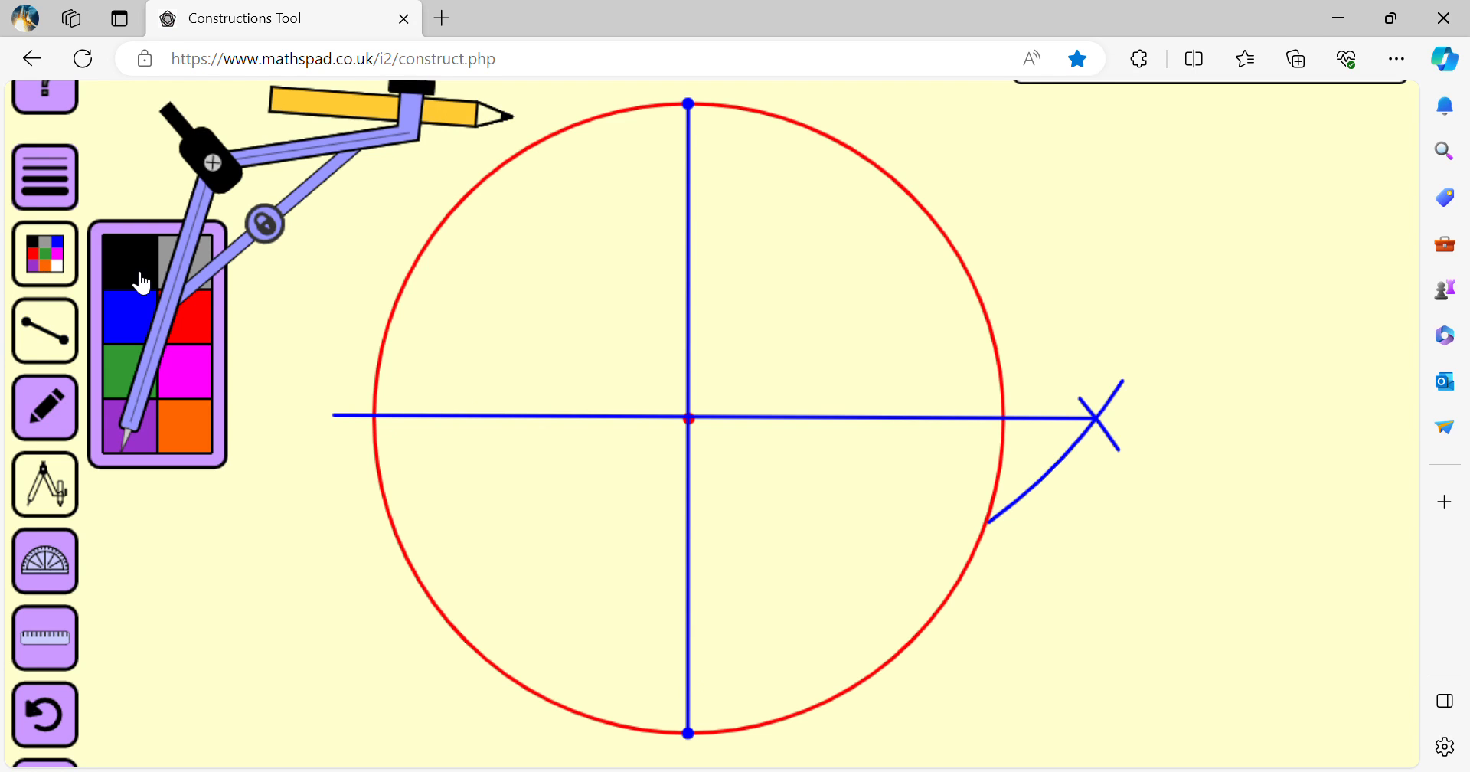
left_click(699, 114)
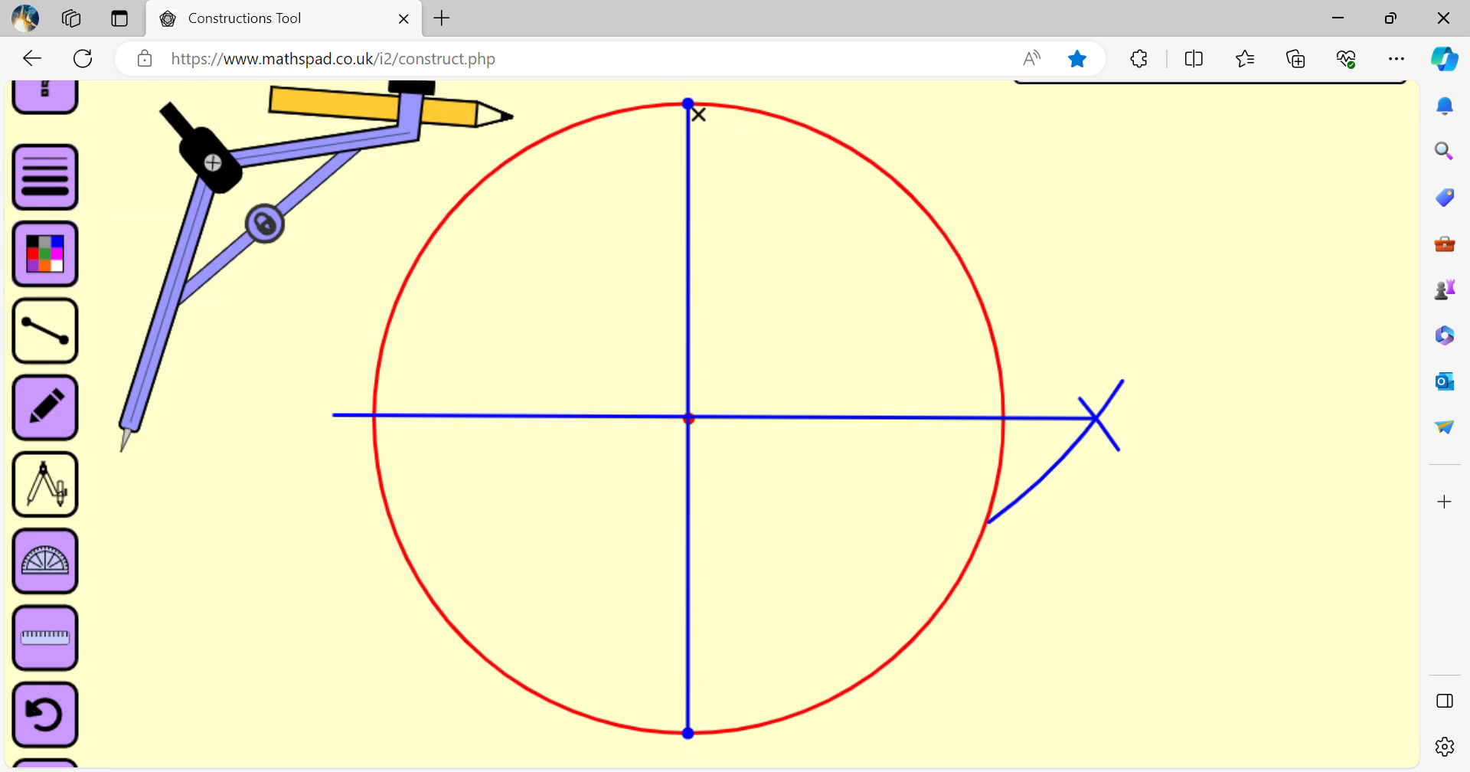
Step: Join the four diameter ends top-right-bottom-left with black lines forming the inscribed square
left_click_drag(689, 107, 1007, 416)
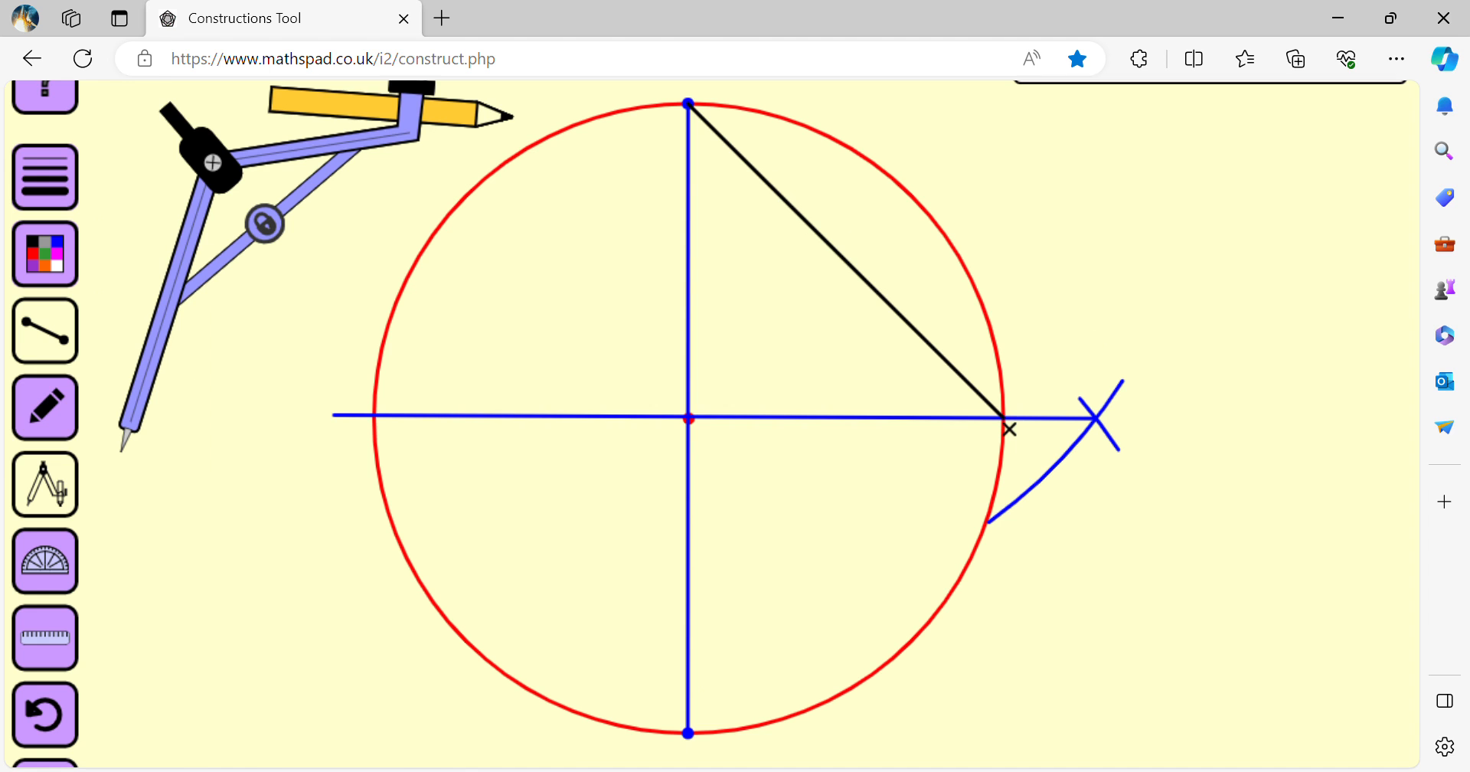
mouse_move(1004, 416)
left_mouse_down()
mouse_move(784, 689)
mouse_move(690, 730)
left_mouse_up()
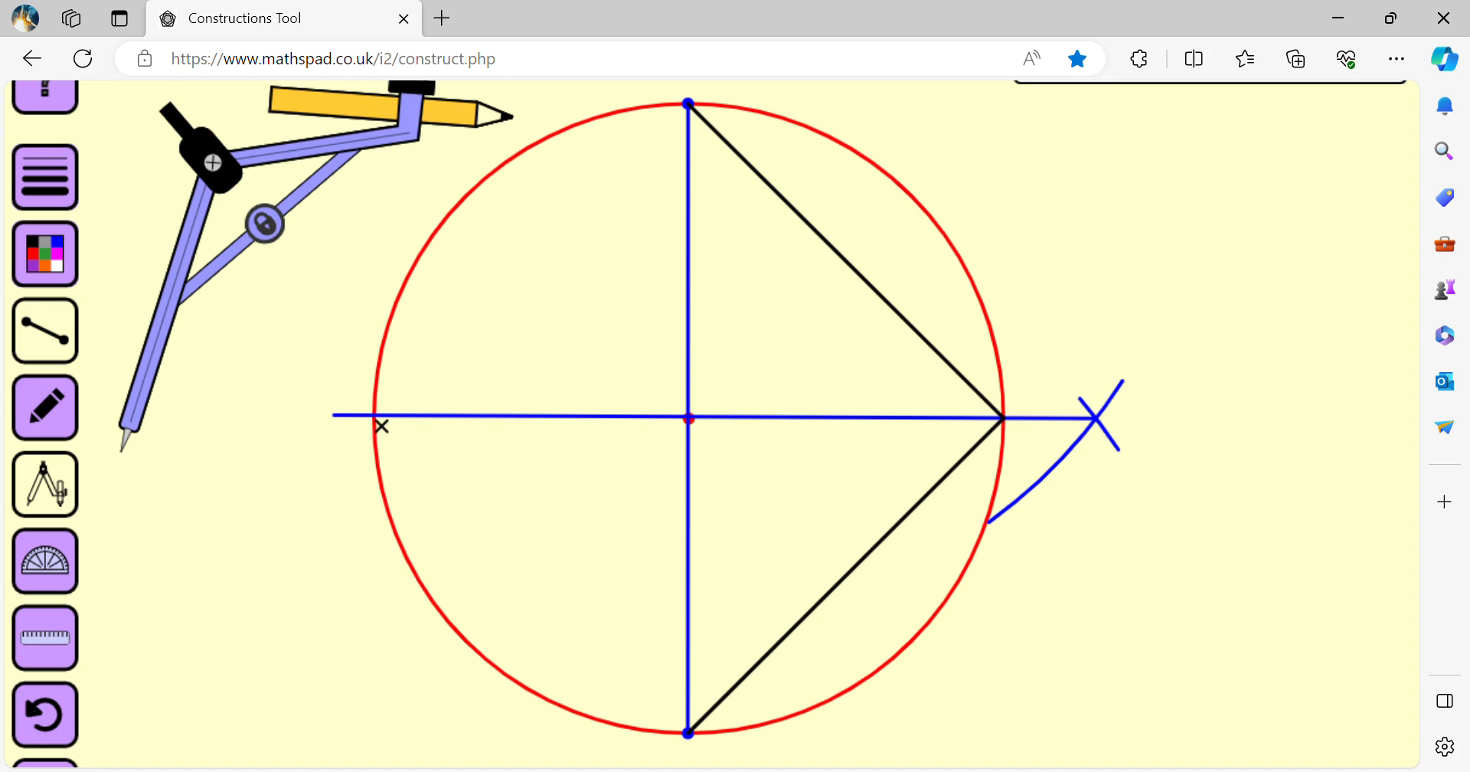
left_click_drag(377, 419, 686, 731)
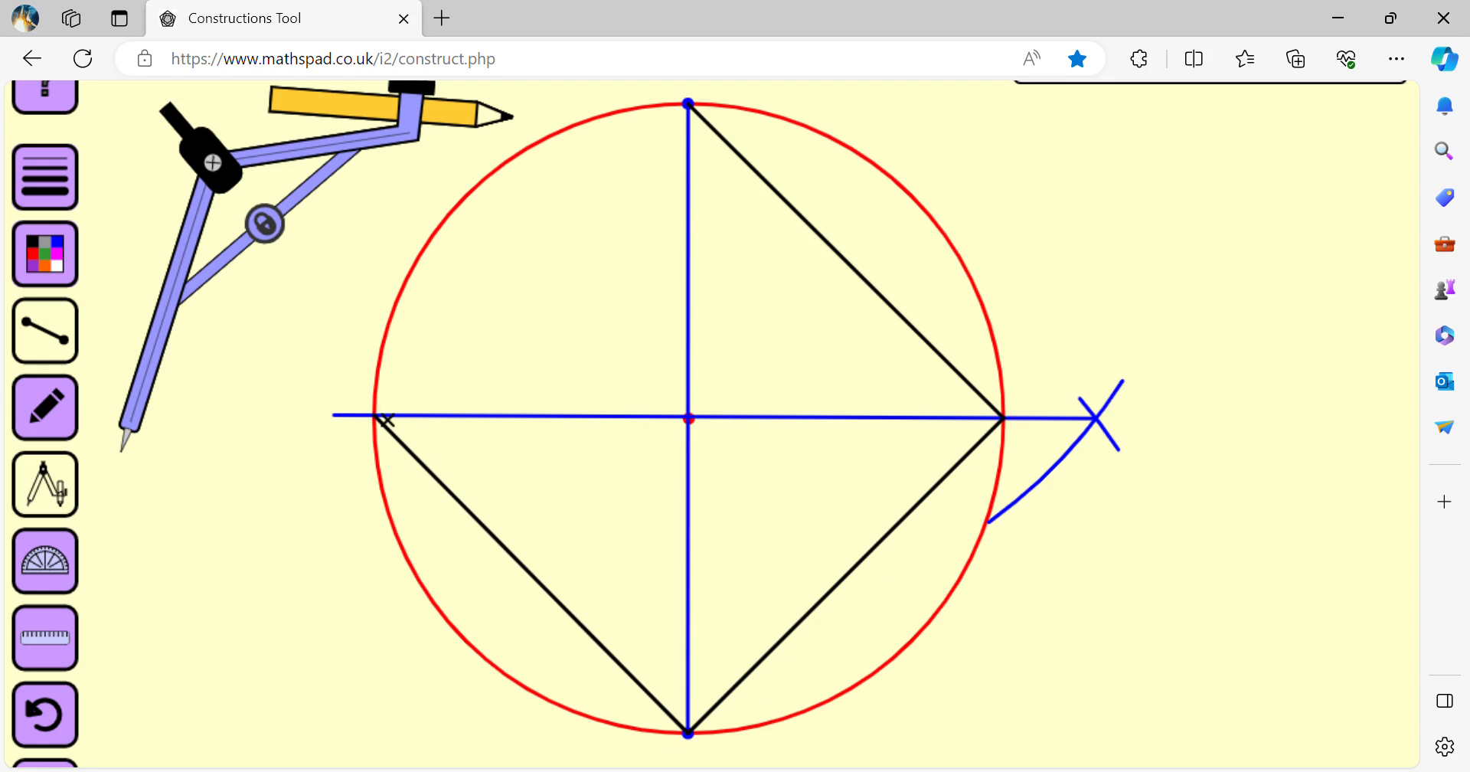
left_click_drag(377, 417, 687, 107)
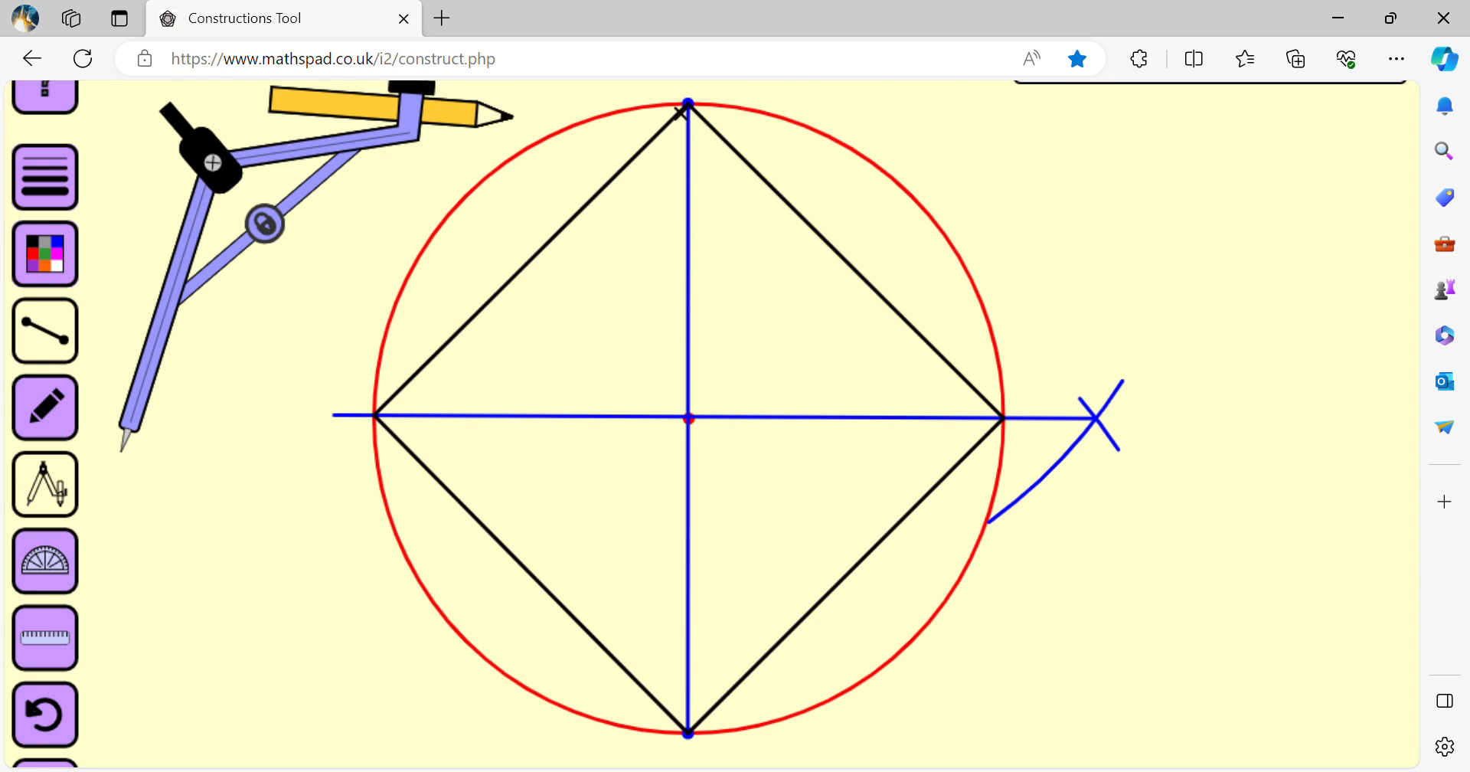